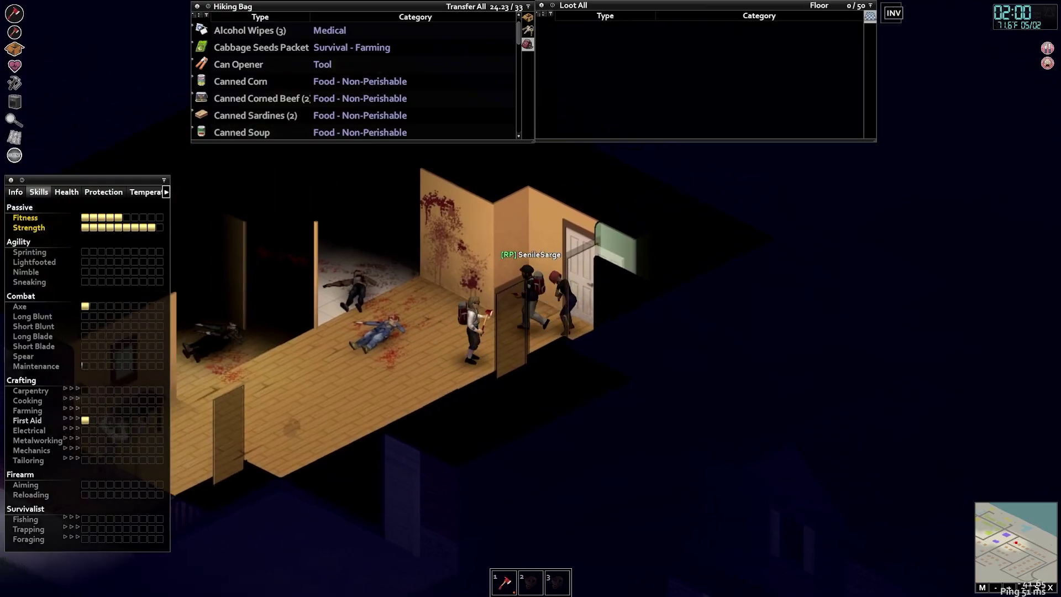
# - Fight the zombie in the hallway with the axe until it goes down
pyautogui.press('s')
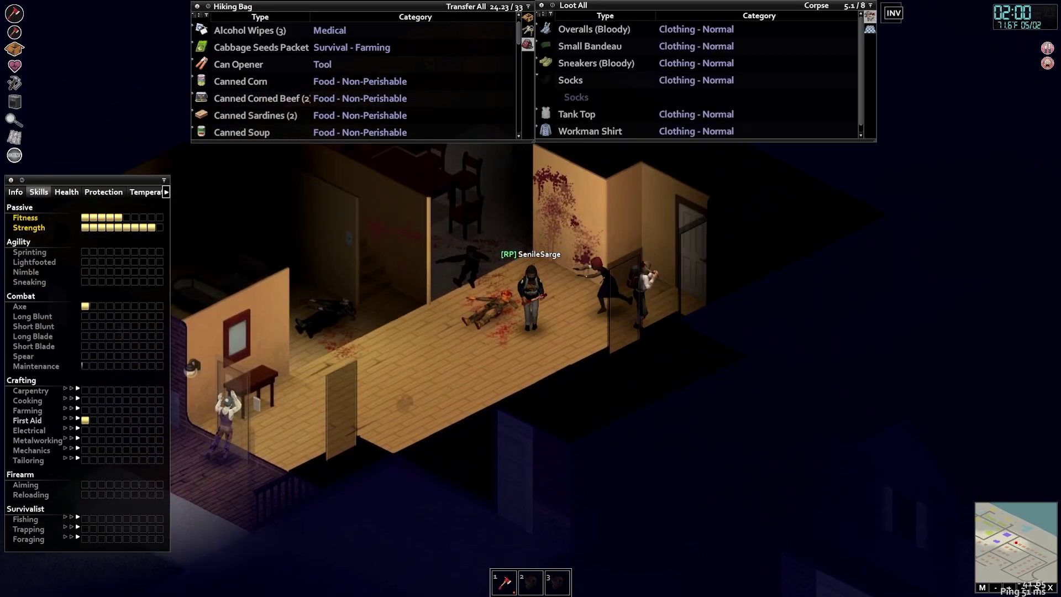
pyautogui.press('s')
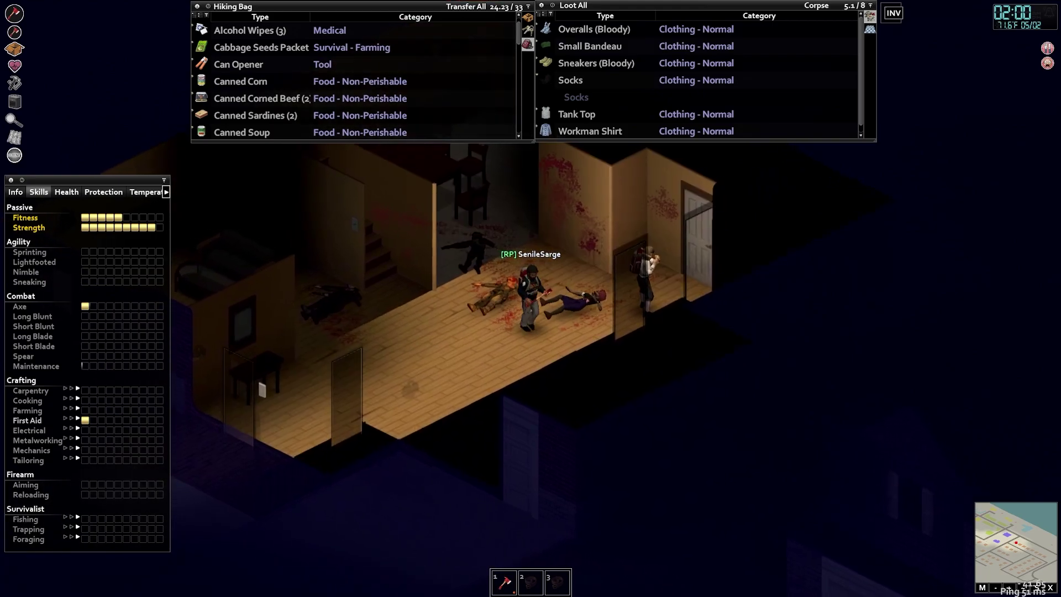
pyautogui.press('s')
pyautogui.press('a')
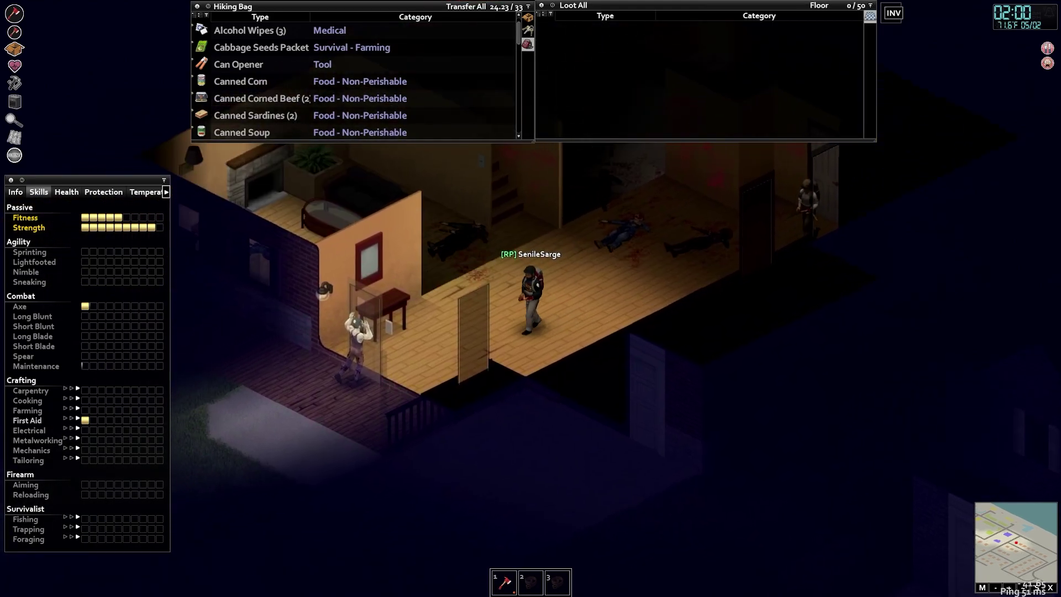
pyautogui.press('a')
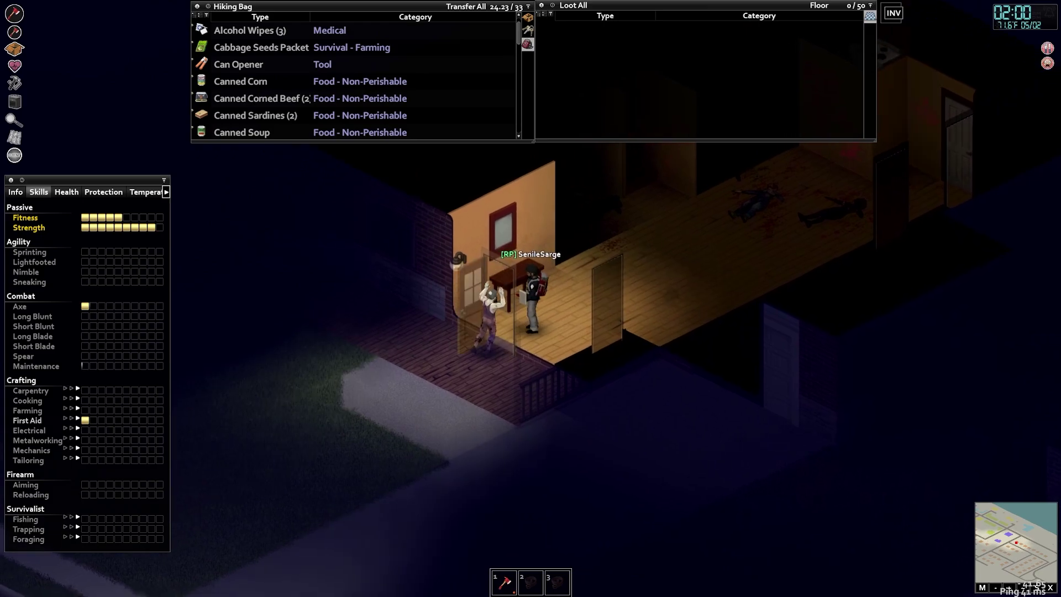
pyautogui.press('d')
pyautogui.press('w')
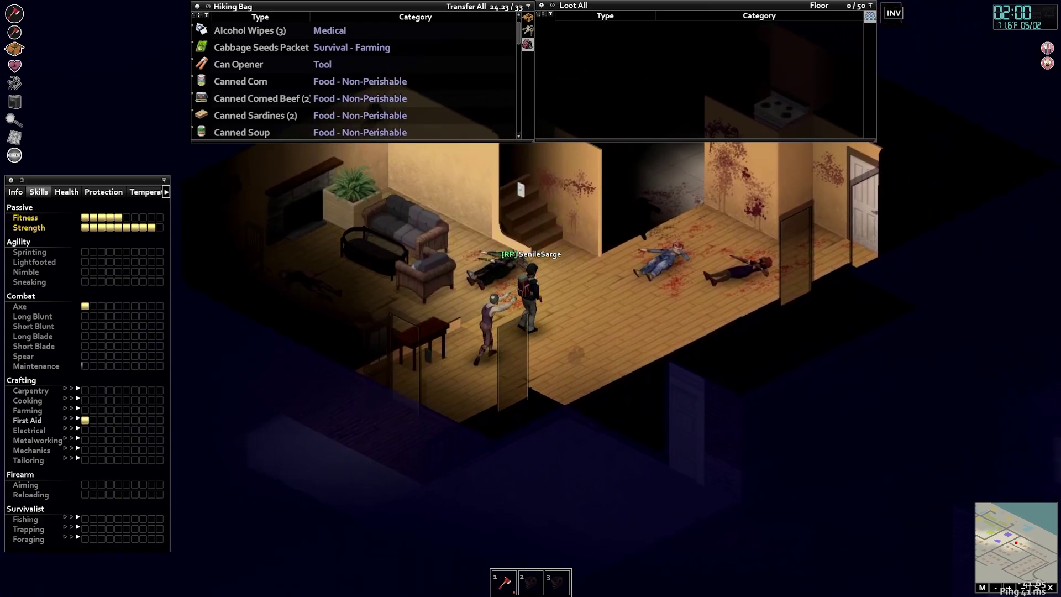
pyautogui.press('d')
pyautogui.press('space')
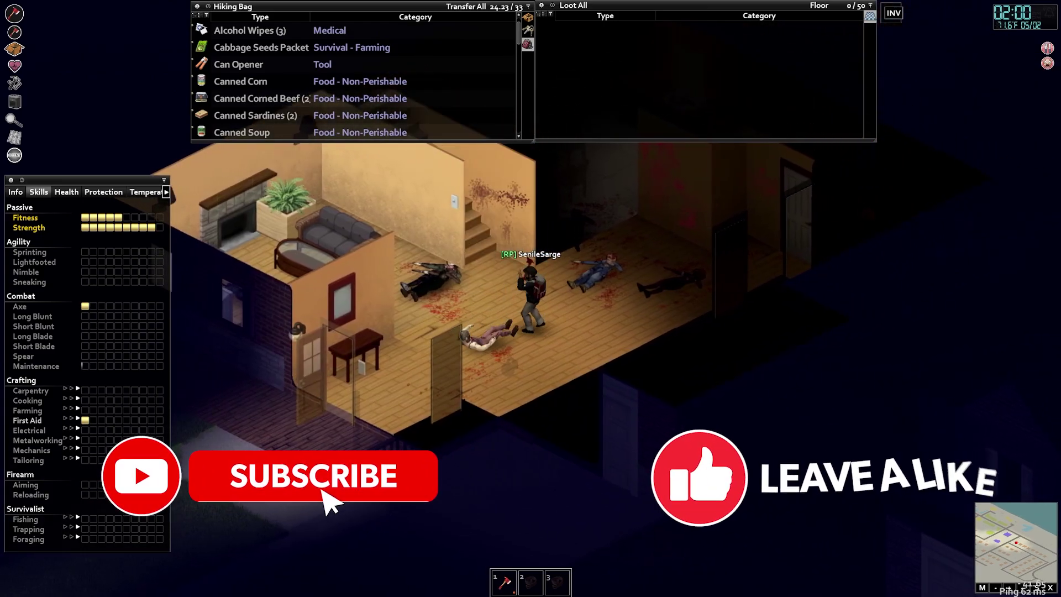
# - Walk out the front door onto the porch and strike the first zombie there
pyautogui.press('a')
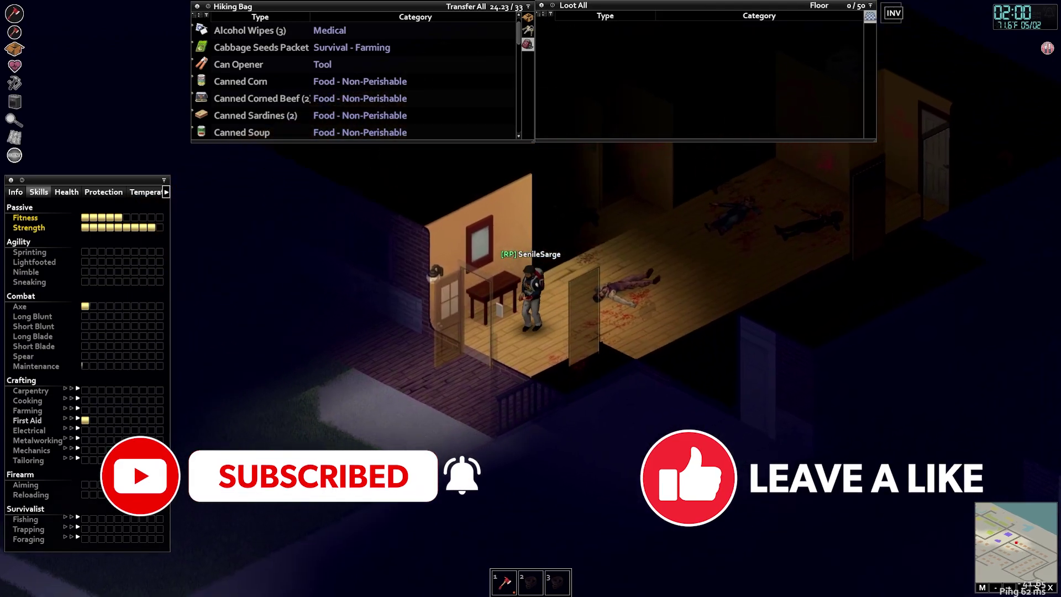
pyautogui.press('a')
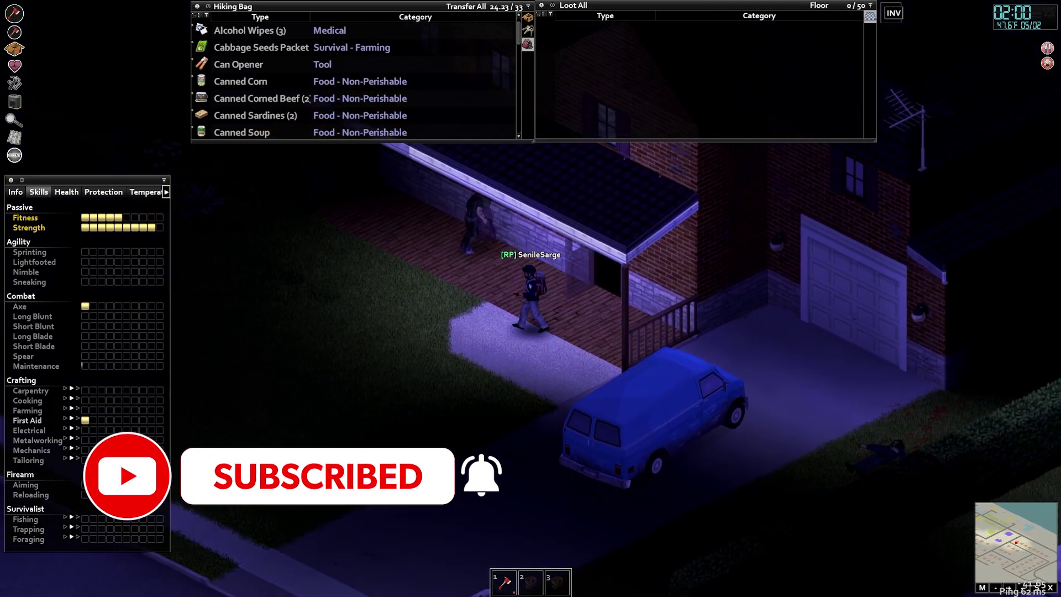
pyautogui.press('a')
pyautogui.press('w')
pyautogui.rightClick(550, 288)
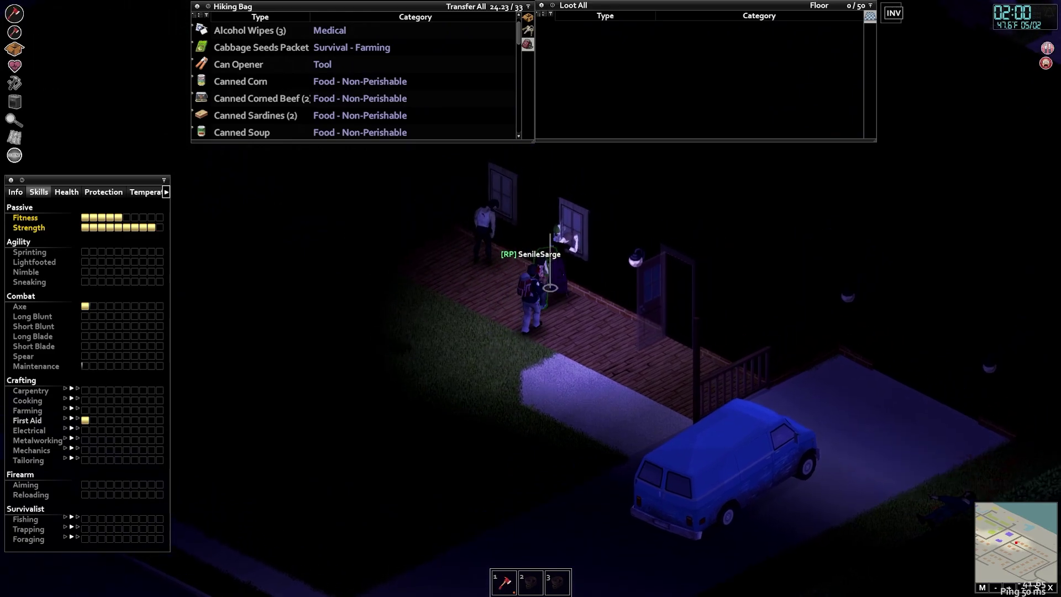
pyautogui.click(550, 287)
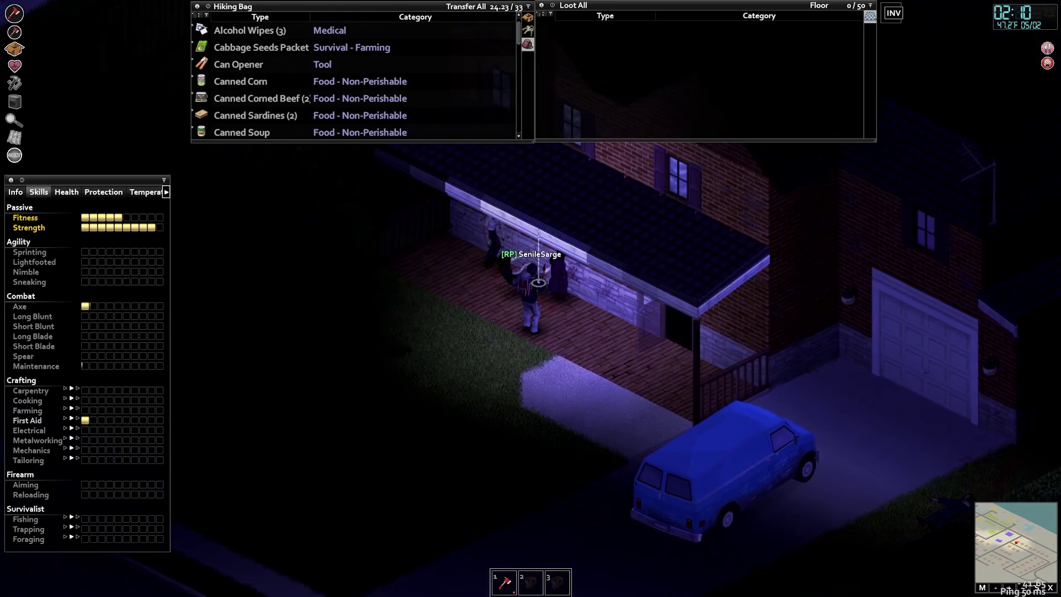
# - Axe the next zombie on the porch and knock it down
pyautogui.press('d')
pyautogui.press('s')
pyautogui.click(542, 244)
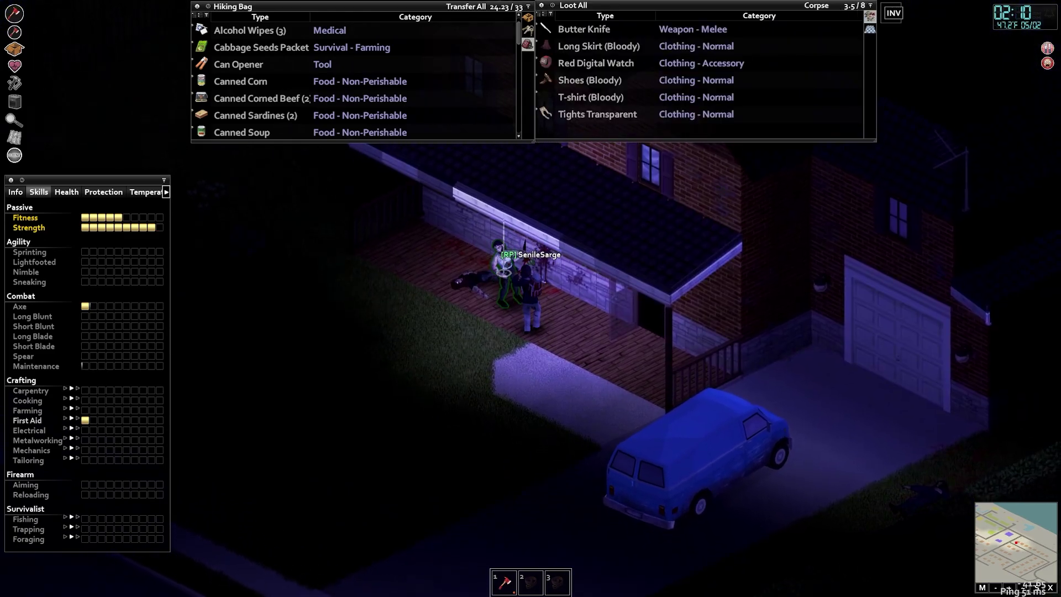
pyautogui.click(503, 272)
# - Step onto the porch beside the corpse and axe the attacker on the lawn
pyautogui.press('a')
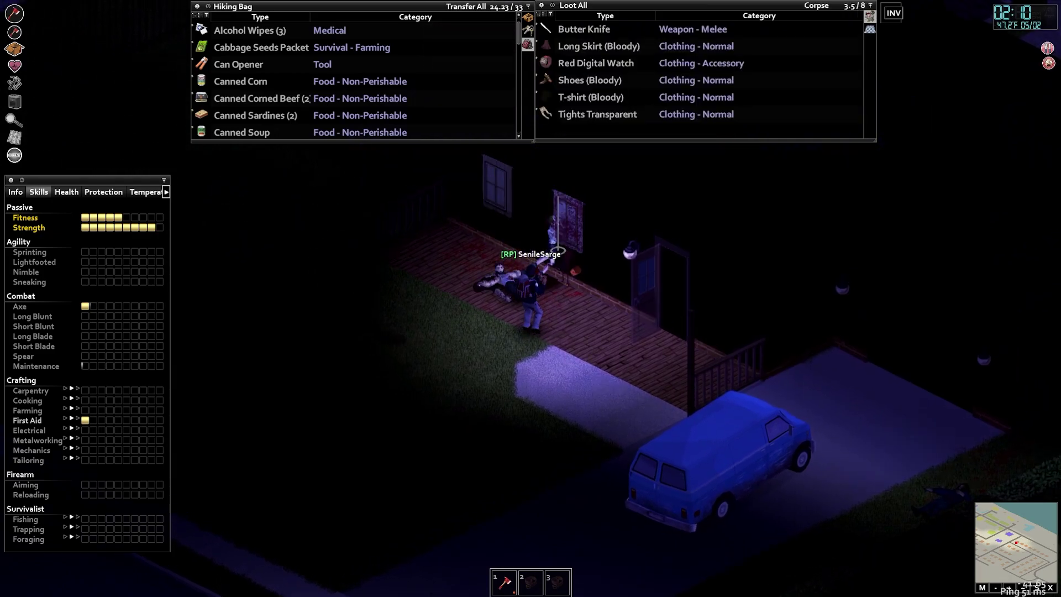
pyautogui.rightClick(546, 204)
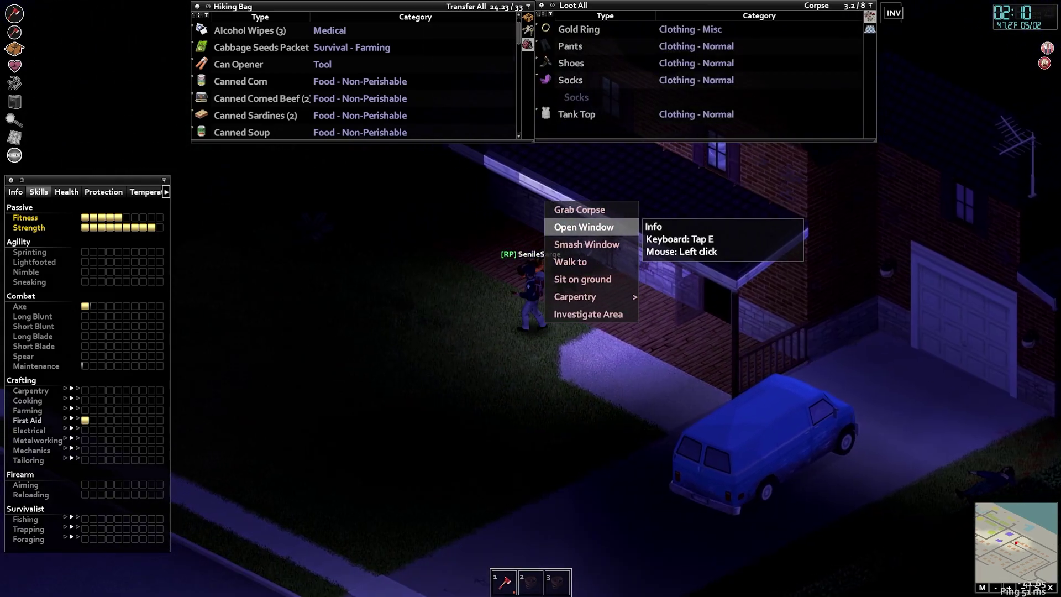
pyautogui.click(583, 227)
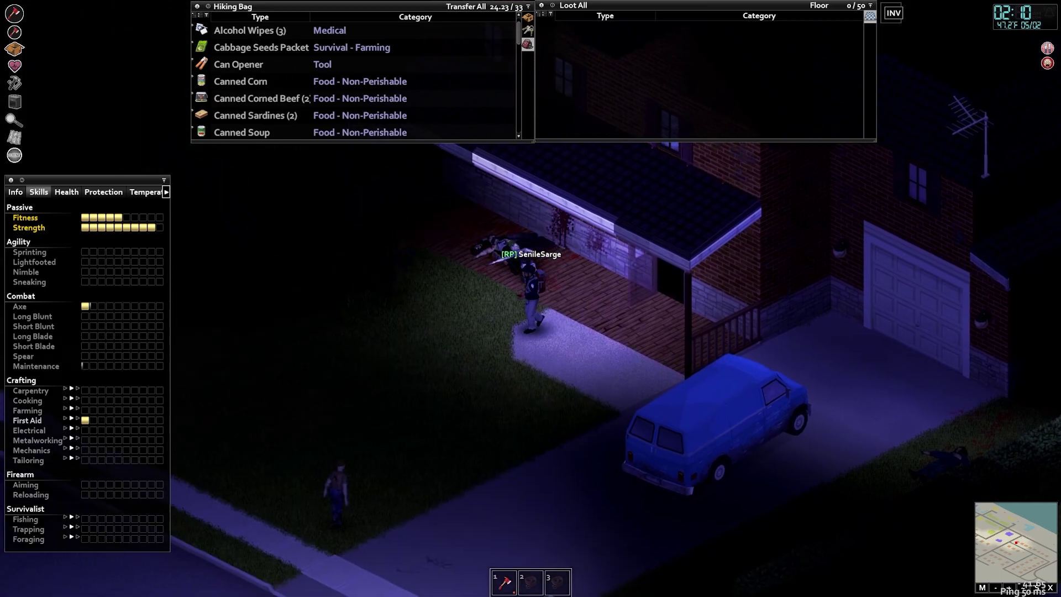
pyautogui.rightClick(473, 292)
pyautogui.click(489, 290)
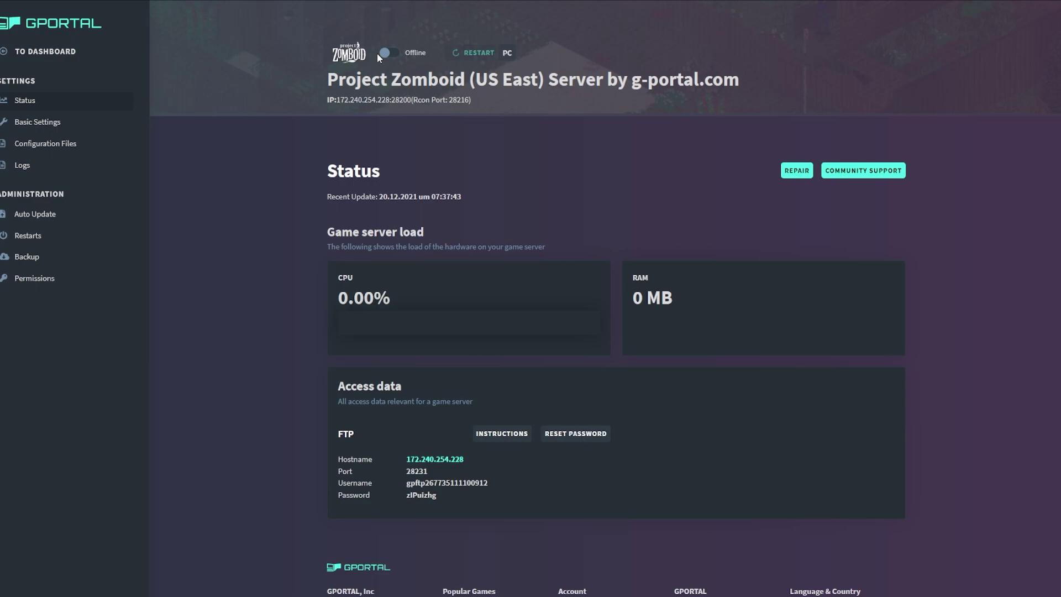
# - Switch the Project Zomboid server Online as My PZ Server, then back Offline
pyautogui.click(387, 53)
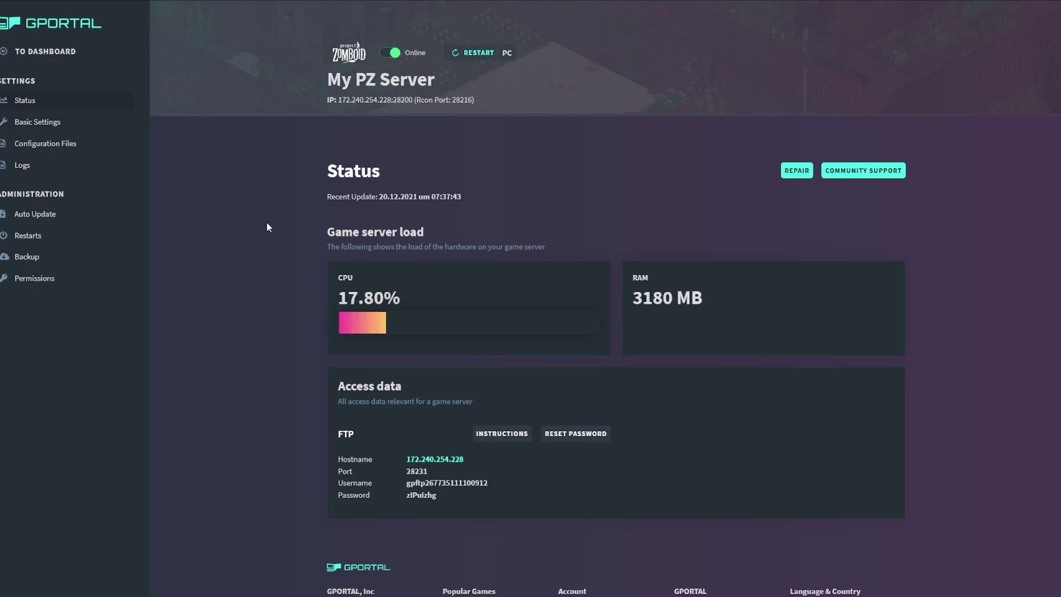
pyautogui.click(390, 53)
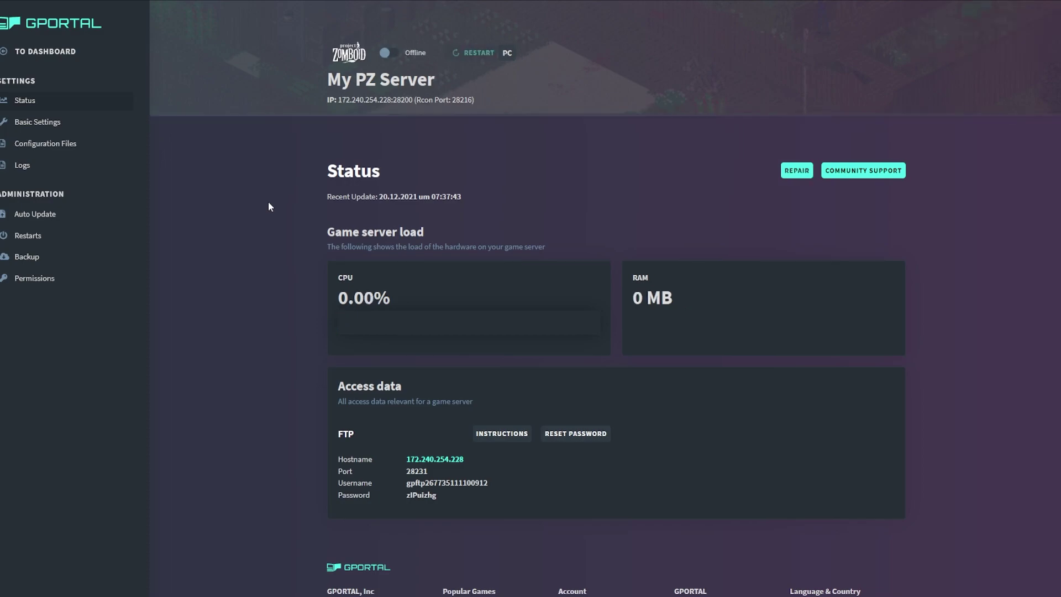
# - Open Basic Settings and inspect the PublicName, slots, admin and RCON password fields
pyautogui.click(39, 124)
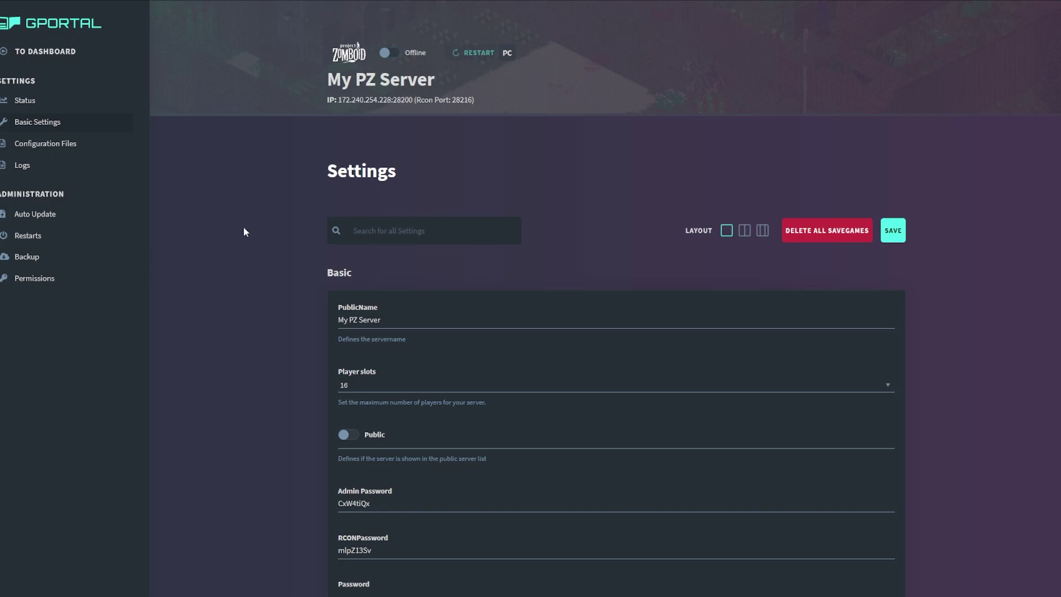
pyautogui.moveTo(387, 507); pyautogui.dragTo(326, 503)
pyautogui.moveTo(387, 549); pyautogui.dragTo(313, 548)
pyautogui.click(265, 419)
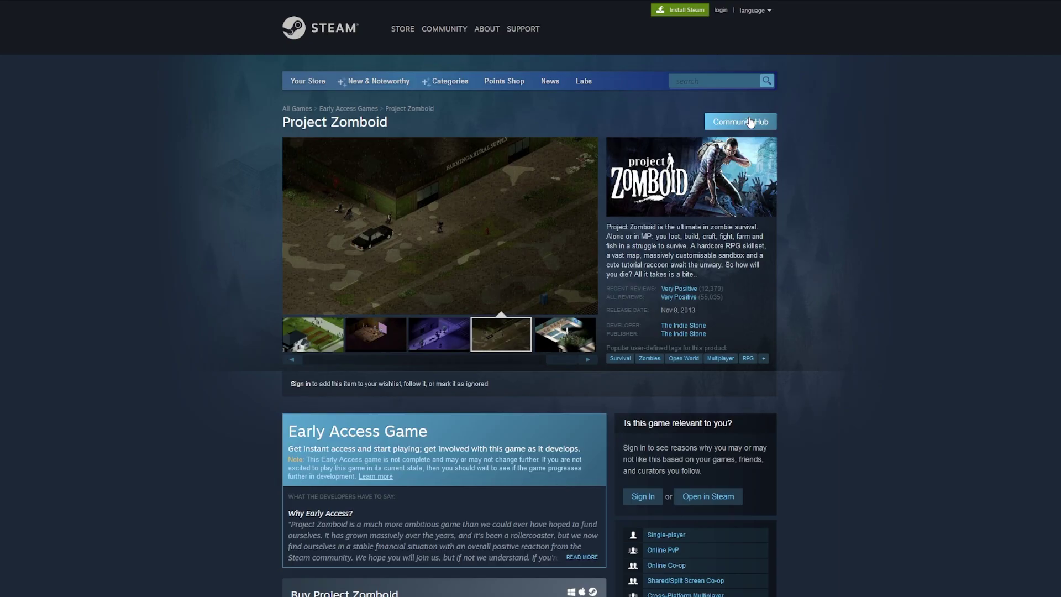
# - Search the Workshop for 'Better Sort' and select Better Sorting's Workshop ID and Mod ID lines
pyautogui.click(750, 122)
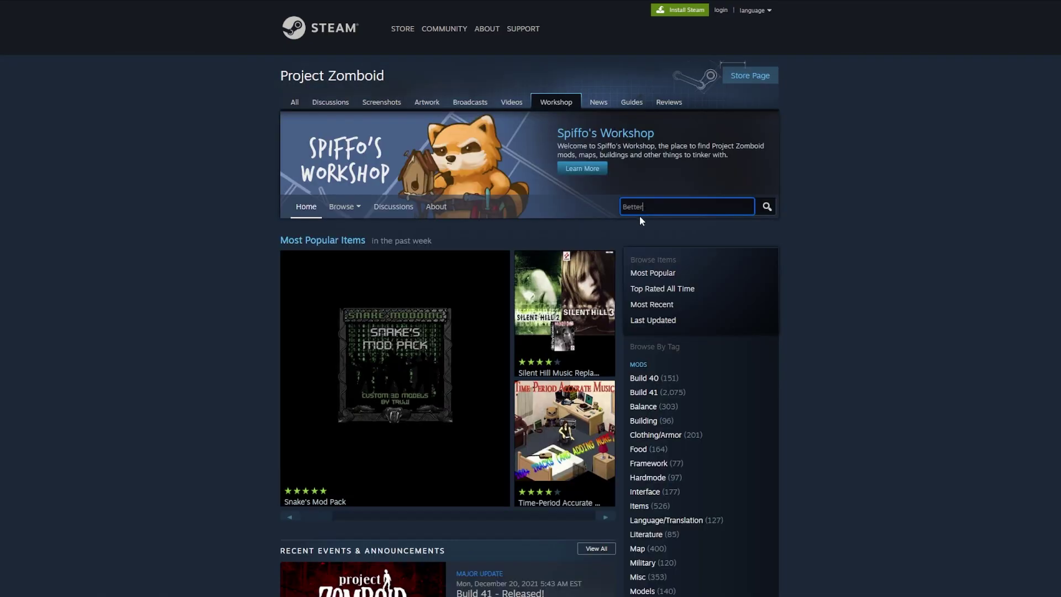
pyautogui.write('Better Sort')
pyautogui.press('Return')
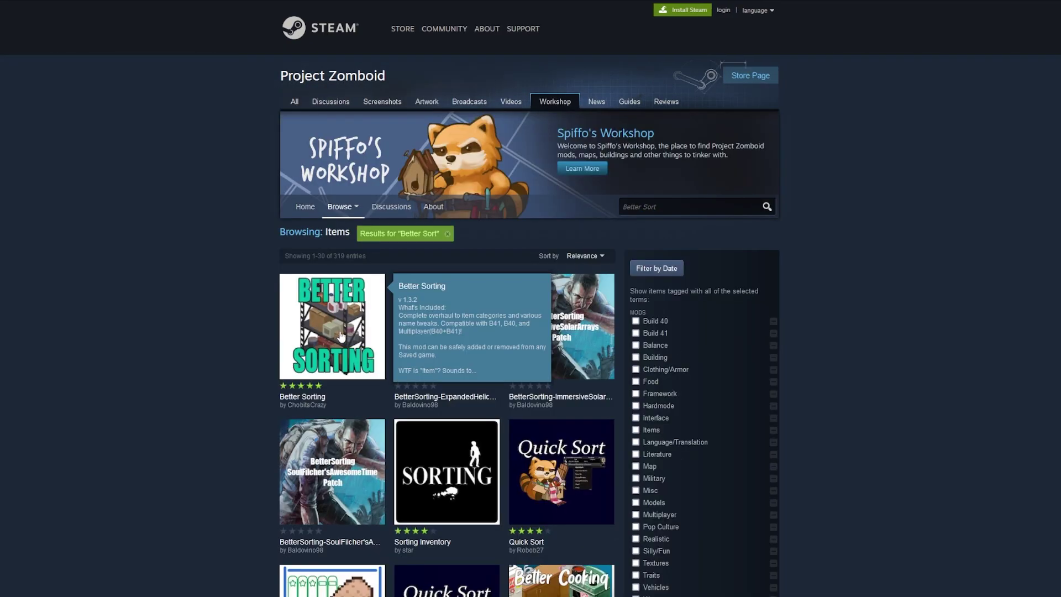
pyautogui.click(341, 336)
pyautogui.scroll(-20, 249, 307)
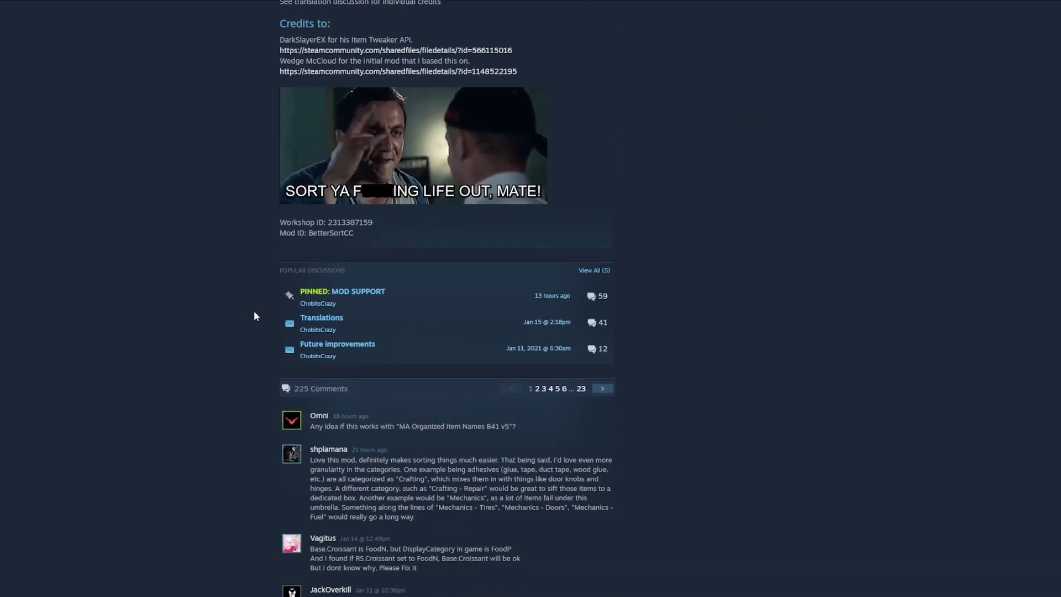
pyautogui.scroll(1, 256, 308)
pyautogui.moveTo(354, 286); pyautogui.dragTo(271, 275)
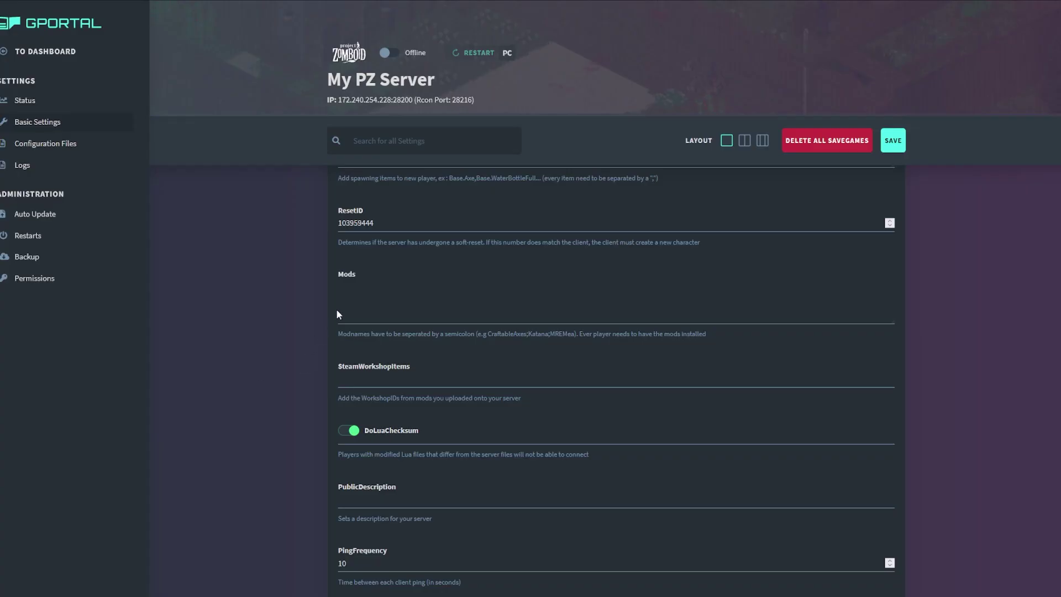
pyautogui.click(355, 291)
pyautogui.write('BetterSortCC')
pyautogui.click(363, 382)
pyautogui.hotkey('ctrl', 'v')
pyautogui.scroll(4, 399, 379)
pyautogui.click(364, 350)
pyautogui.write('Base.')
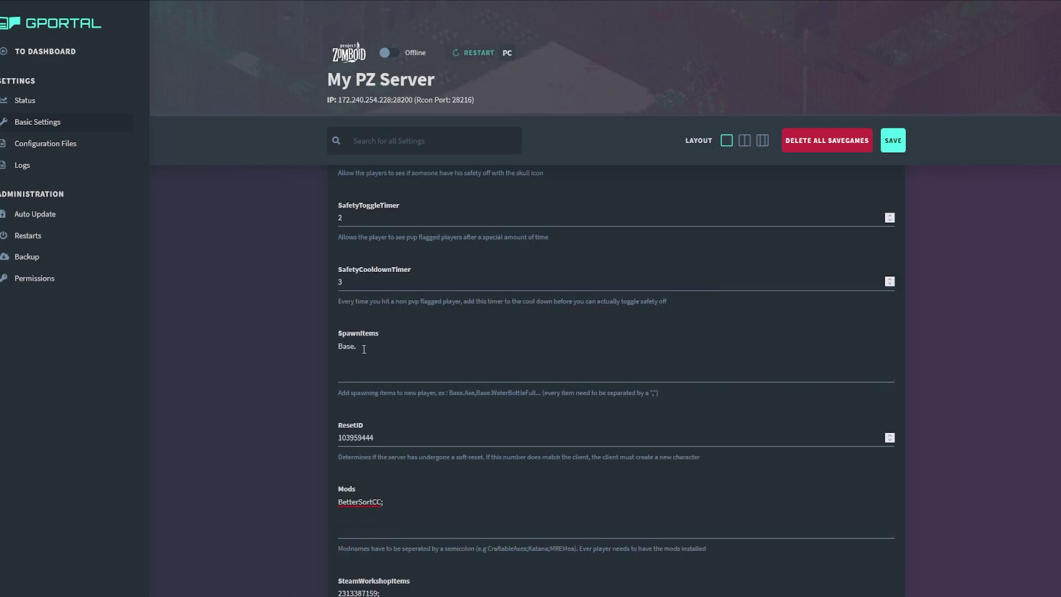
pyautogui.write('Axe')
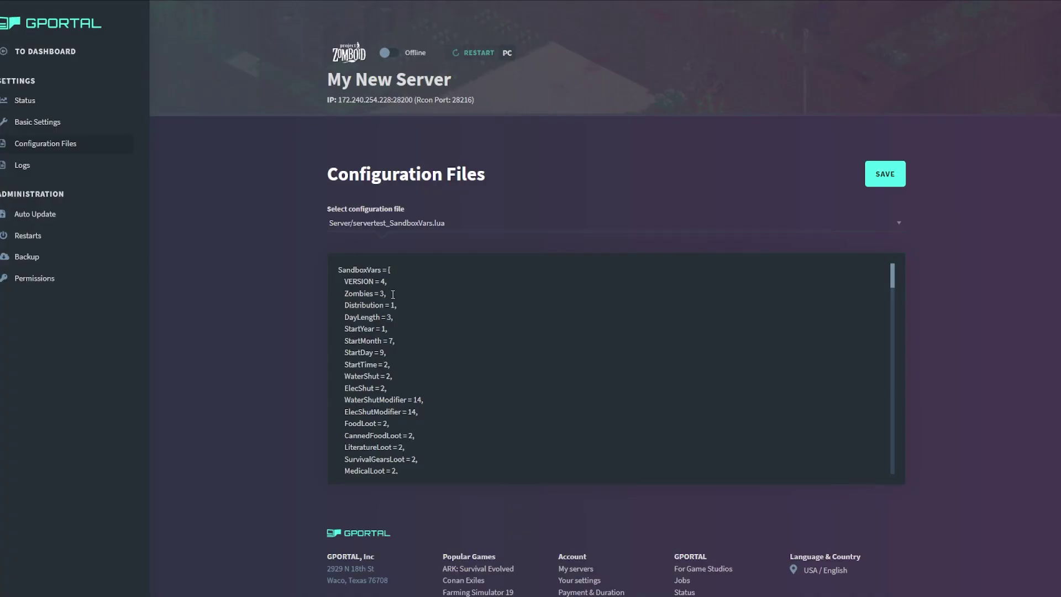
# - Review the Zombies = 3 line in servertest_SandboxVars.lua
pyautogui.moveTo(396, 294); pyautogui.dragTo(332, 295)
pyautogui.click(276, 291)
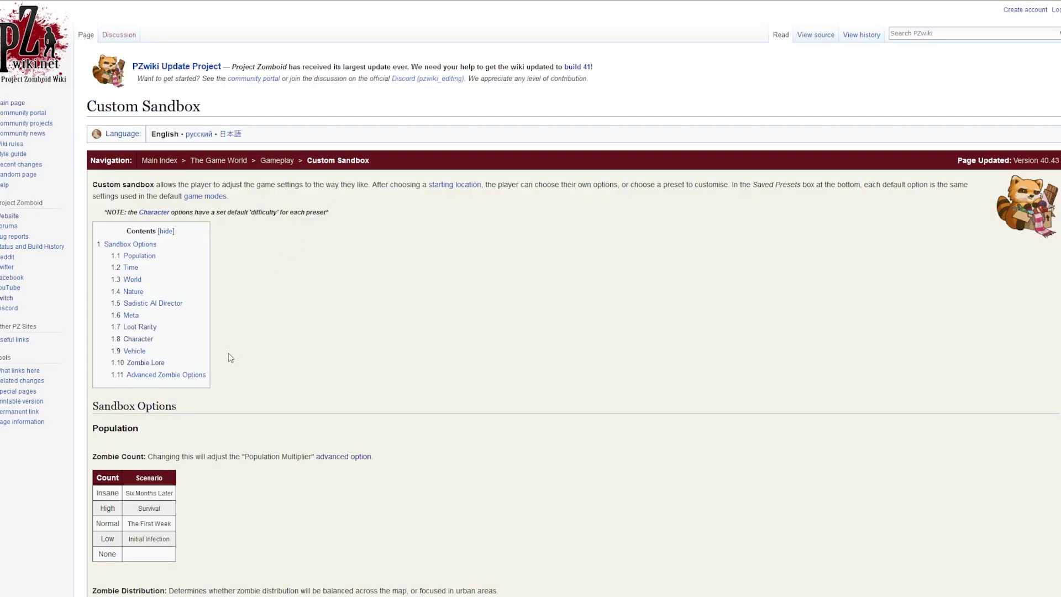
pyautogui.scroll(-4, 230, 357)
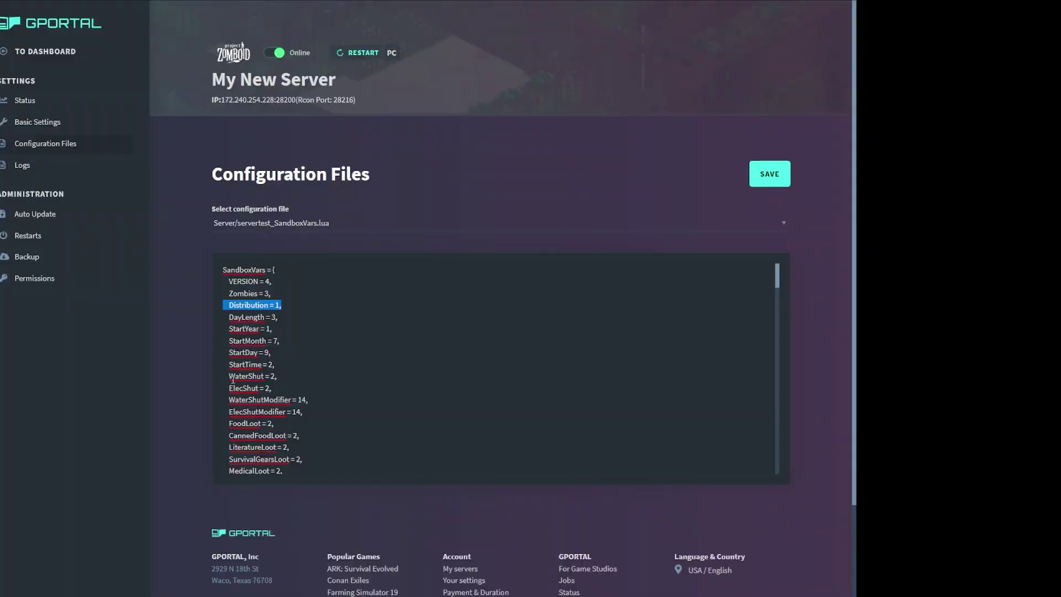
# - Edit the Distribution and StartMonth lines in SandboxVars.lua and save the file
pyautogui.click(232, 388)
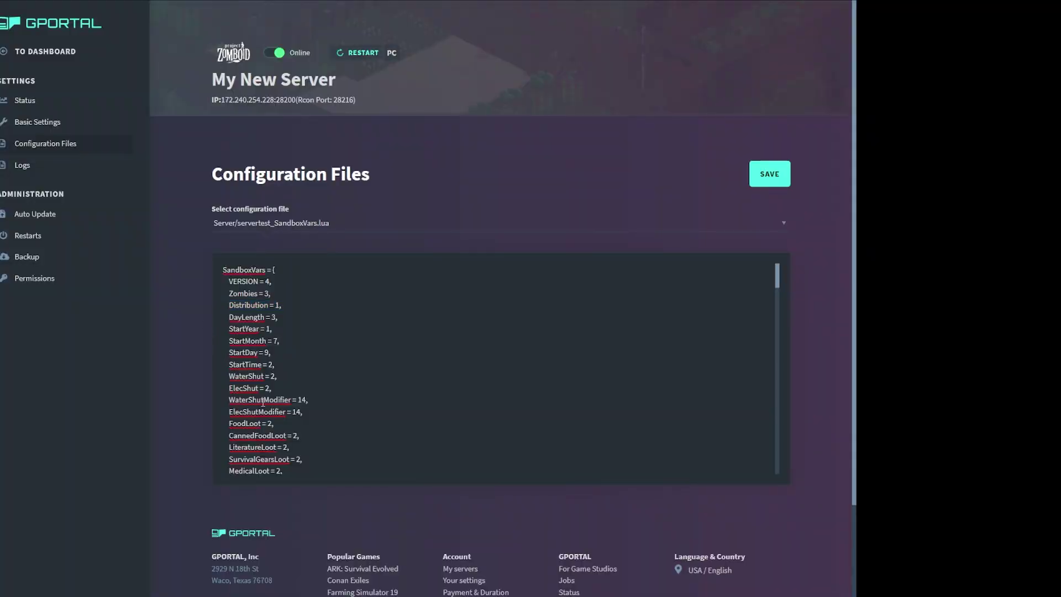
pyautogui.moveTo(314, 305); pyautogui.dragTo(229, 307)
pyautogui.click(301, 309)
pyautogui.click(251, 341)
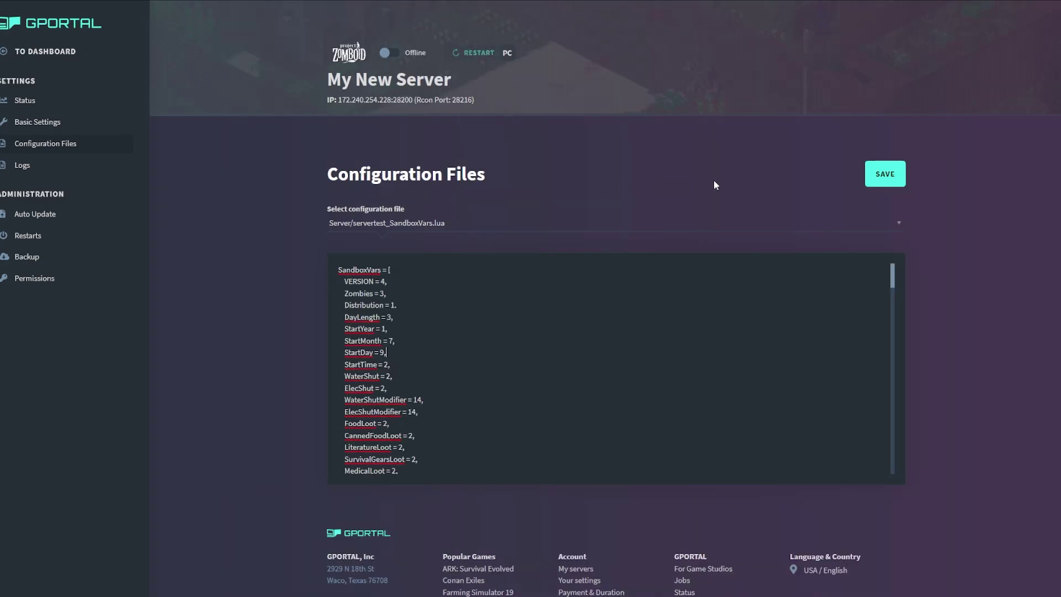
pyautogui.click(895, 177)
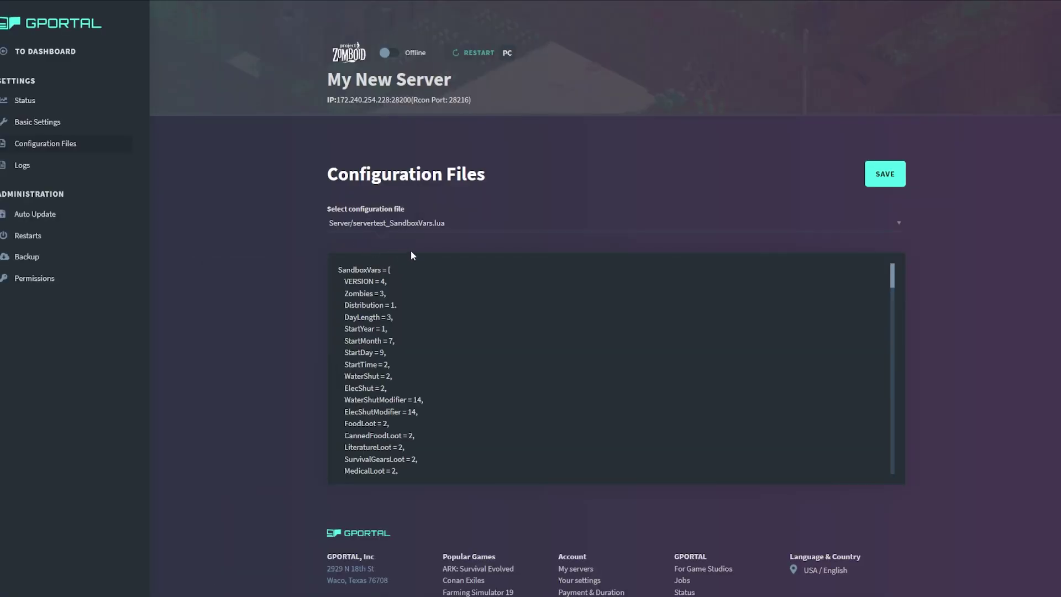
# - Power on the server from the Status page so it reads Online
pyautogui.click(23, 102)
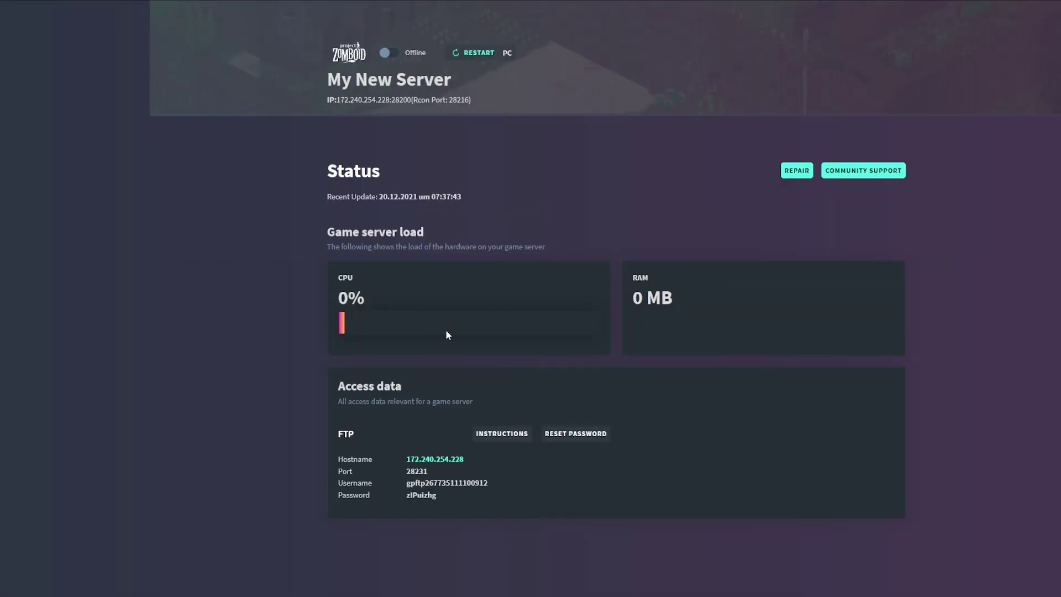
pyautogui.click(390, 54)
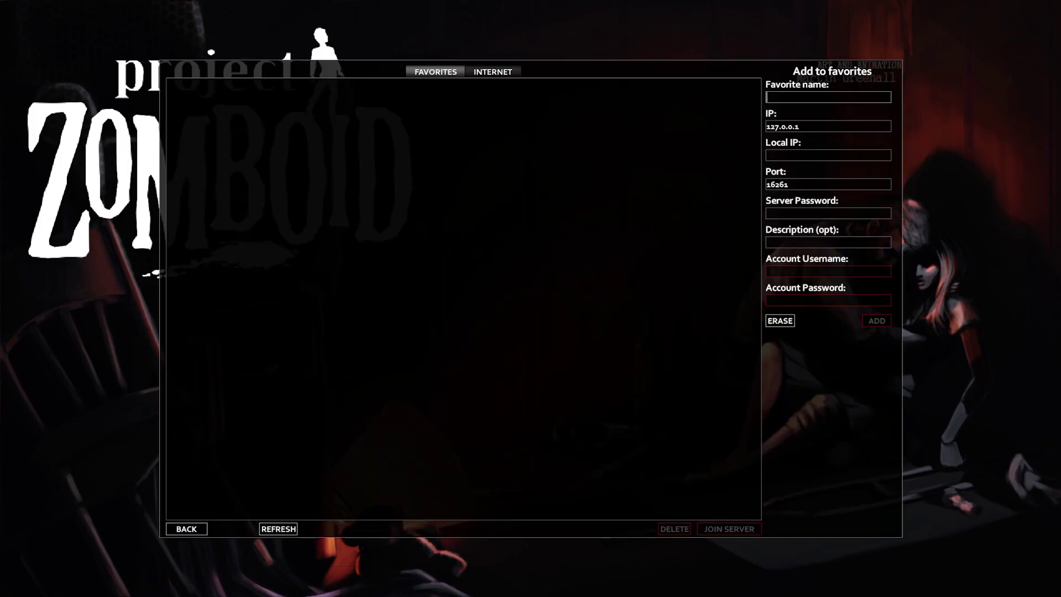
# - Favorite 'Your Community Server' at 172.240.254.228:28200 with account details, then refresh it
pyautogui.write('Your Community Ser')
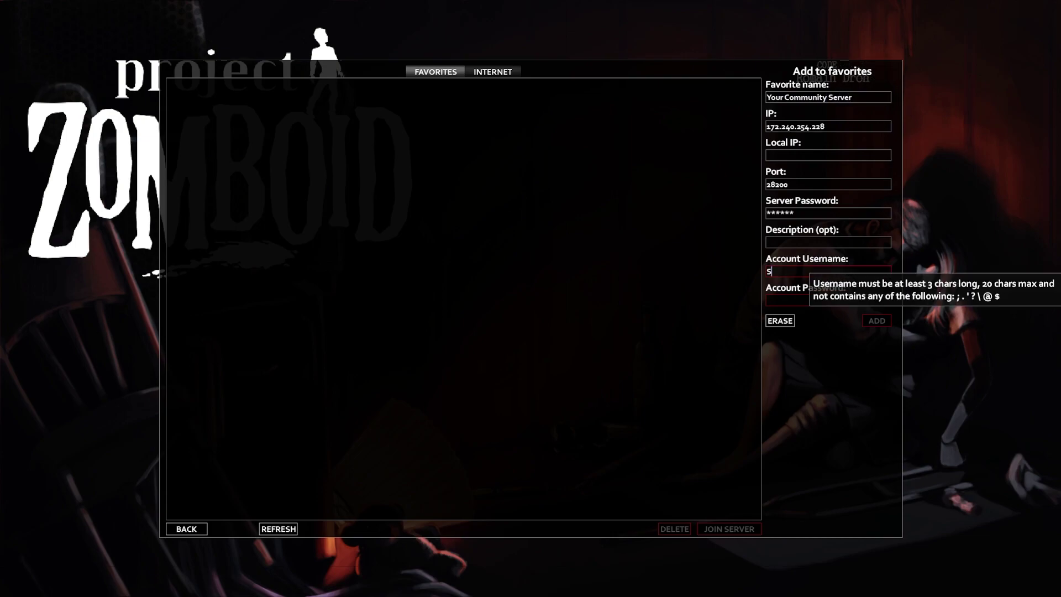
pyautogui.write('enileSarge')
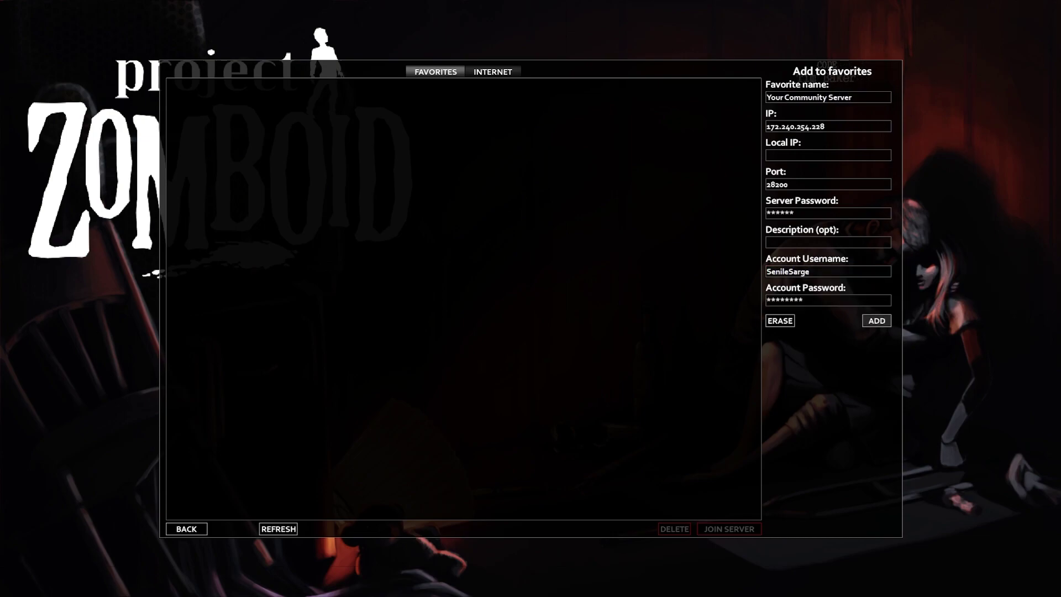
pyautogui.click(876, 321)
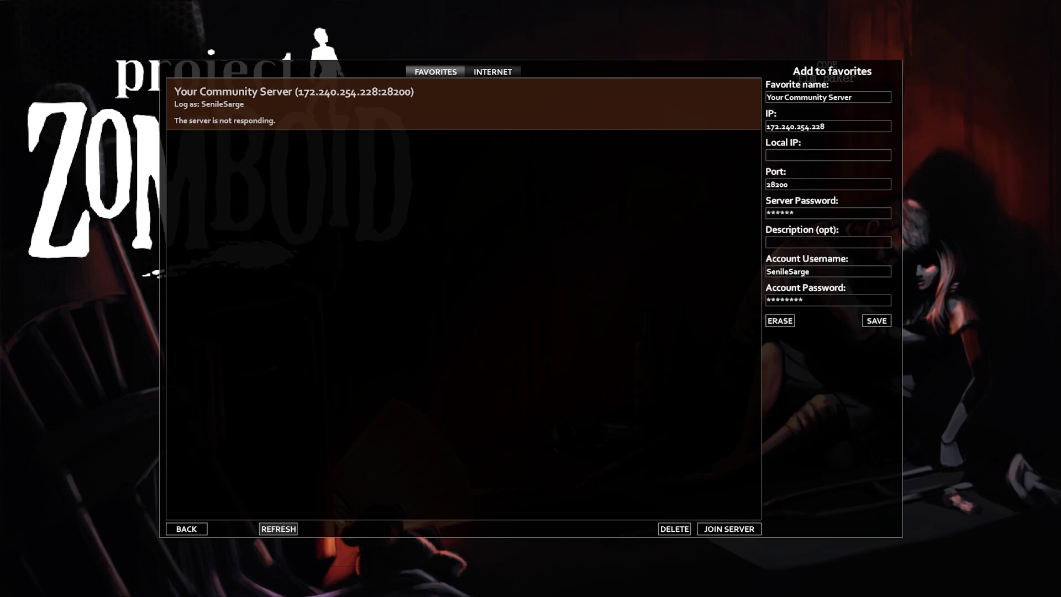
pyautogui.click(278, 529)
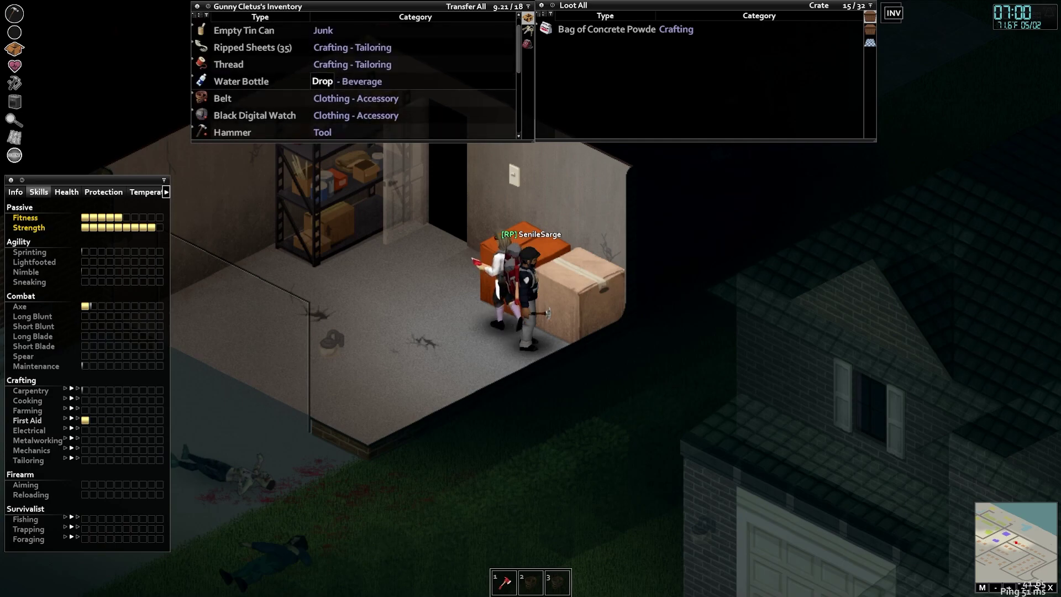
# - Show the Hiking Bag's contents in the inventory panel
pyautogui.scroll(1, 243, 83)
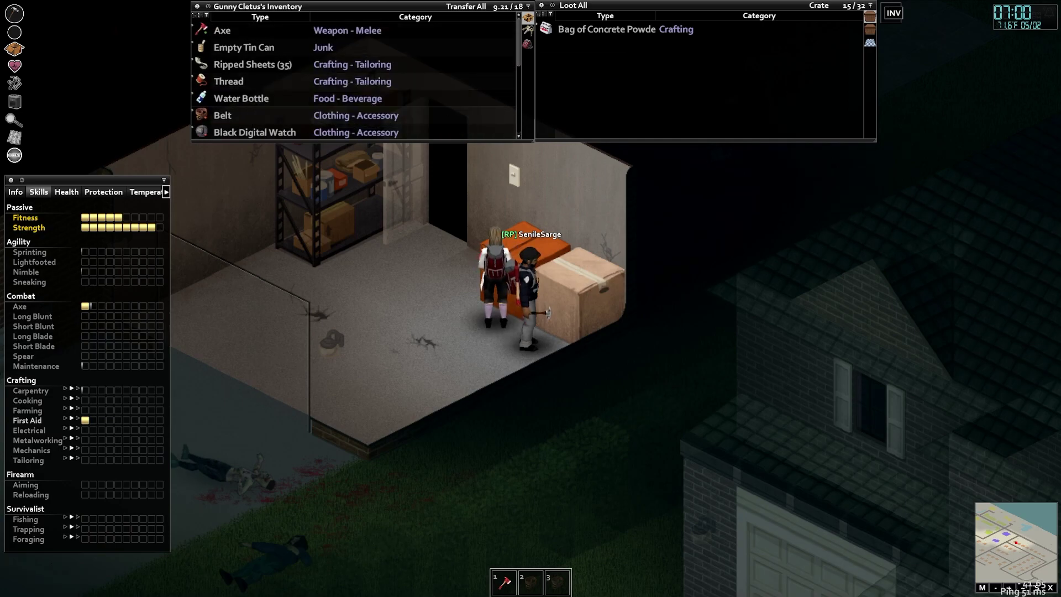
pyautogui.click(528, 43)
pyautogui.moveTo(329, 64)
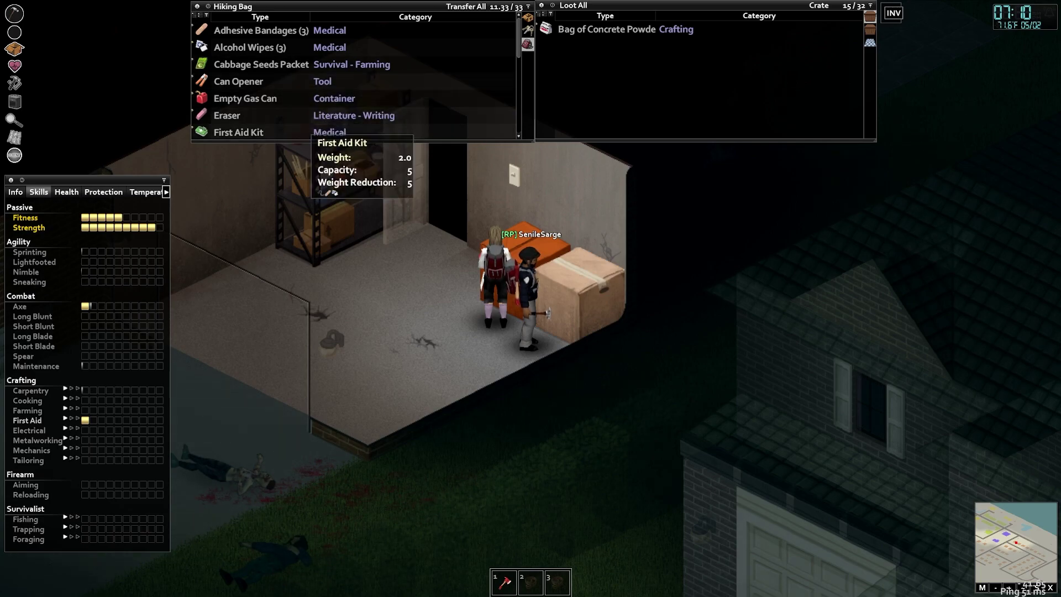
pyautogui.moveTo(329, 132)
# - Walk into the tiled room and move the Cabbage Seeds Packet onto the shelves
pyautogui.press('a')
pyautogui.press('w')
pyautogui.press('w')
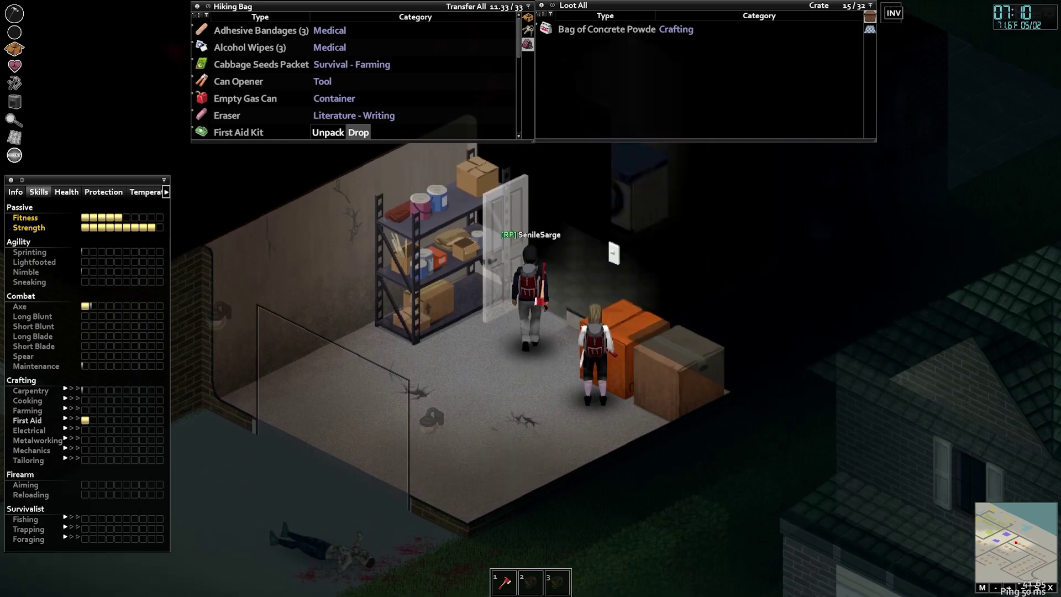
pyautogui.press('d')
pyautogui.press('w')
pyautogui.press('d')
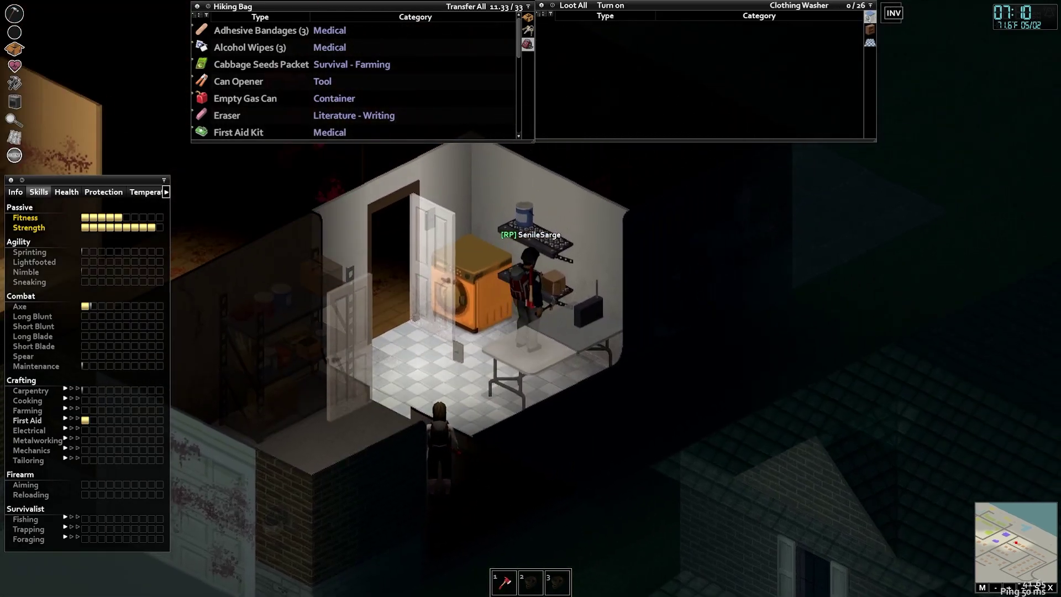
pyautogui.click(870, 30)
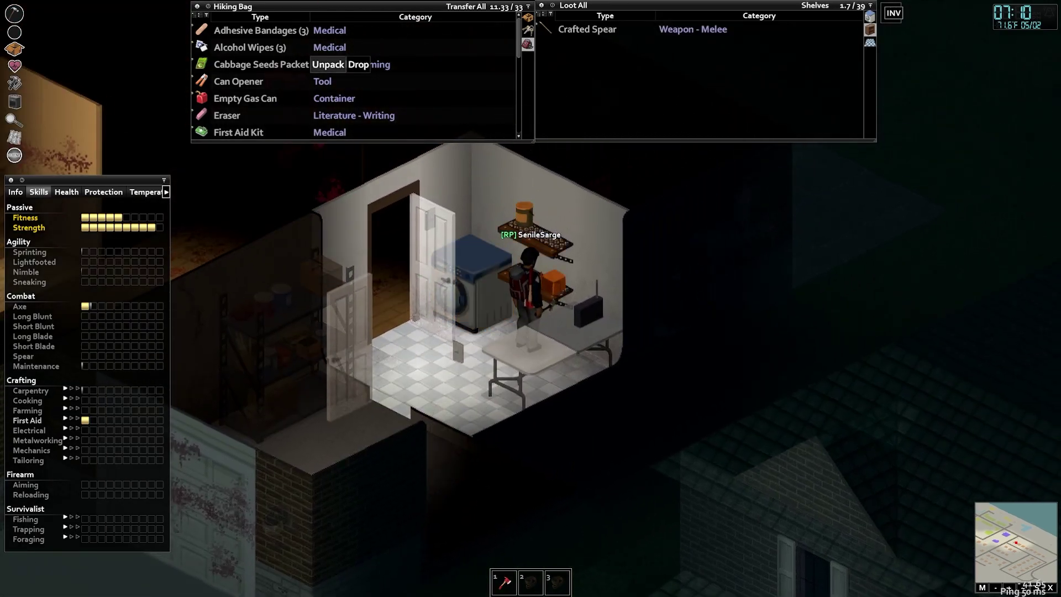
pyautogui.moveTo(260, 64); pyautogui.dragTo(697, 66)
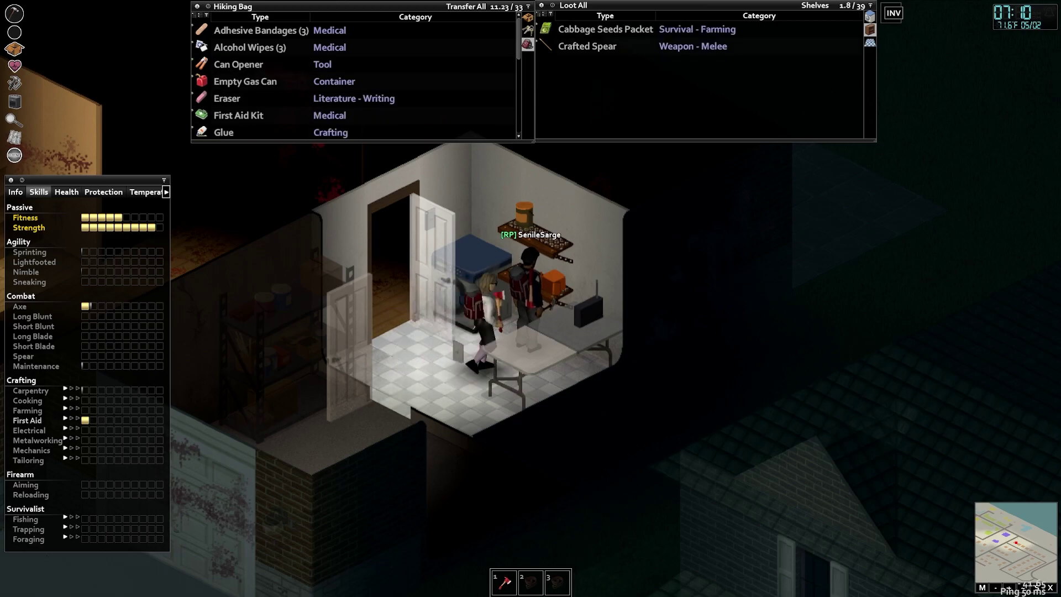